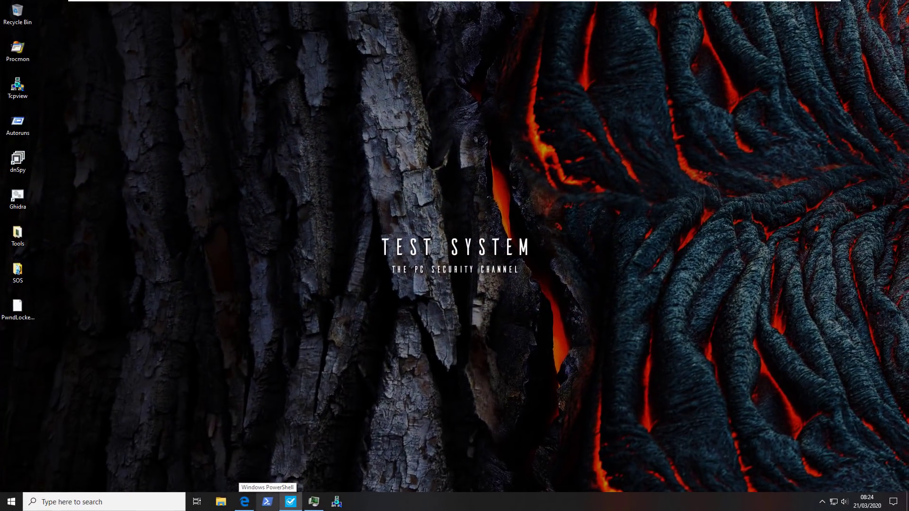
Step: Switch to pestudio and review the VirusTotal engine detections for pwndlocker.ransom
{"action": "left_click", "coordinate": [297, 505]}
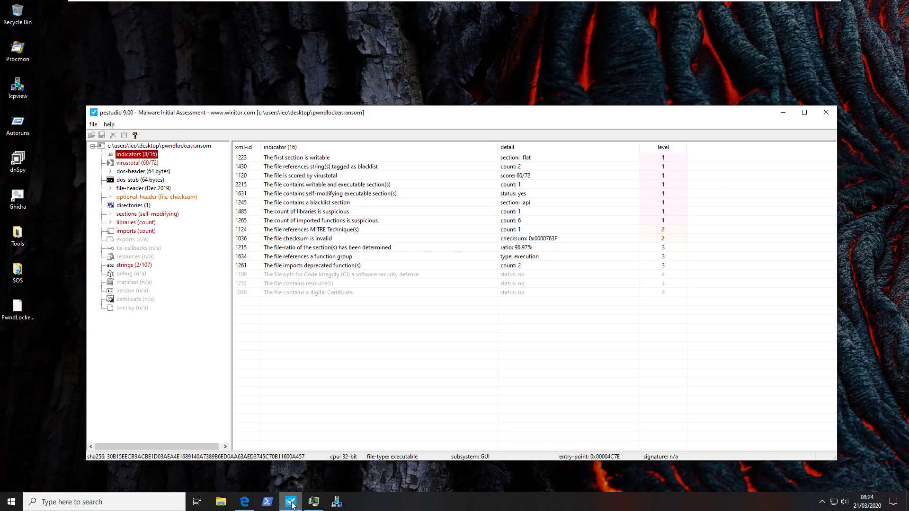
{"action": "key", "text": "Down"}
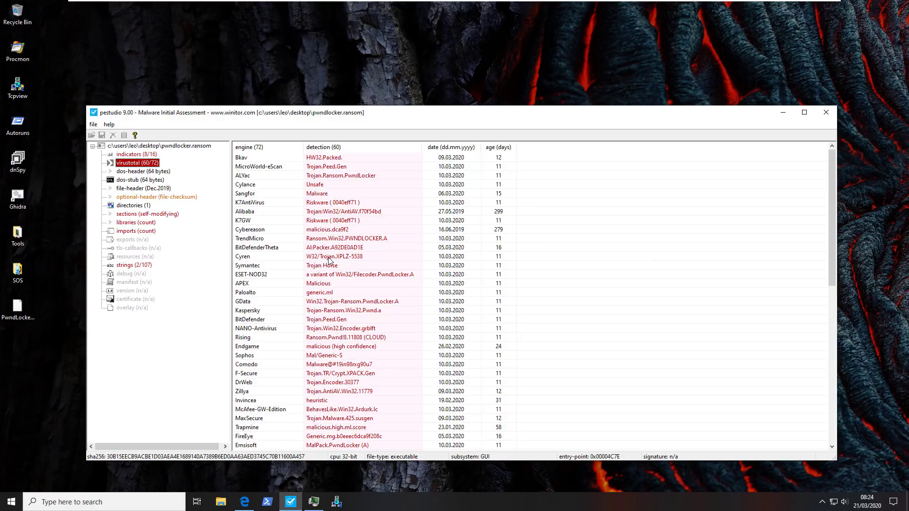
{"action": "scroll", "coordinate": [330, 261], "scroll_direction": "down", "scroll_amount": 12}
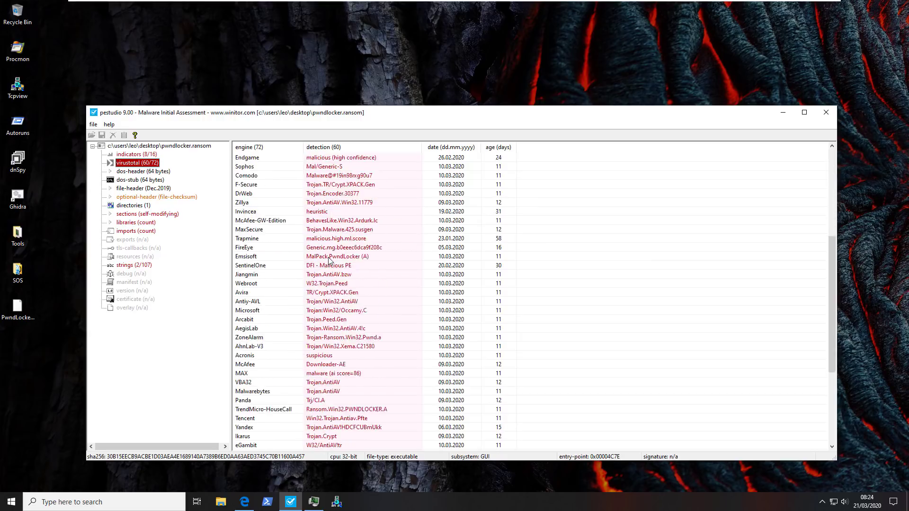
{"action": "scroll", "coordinate": [330, 261], "scroll_direction": "down", "scroll_amount": 1}
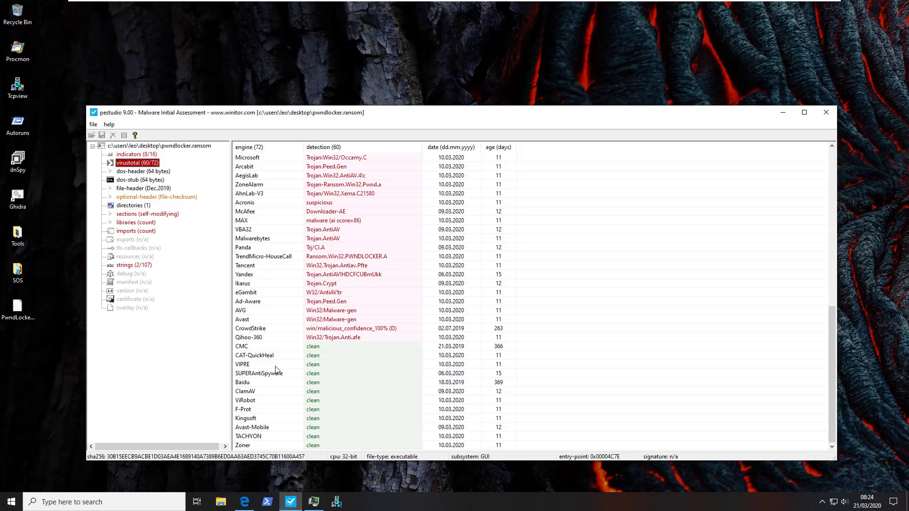
{"action": "scroll", "coordinate": [275, 369], "scroll_direction": "up", "scroll_amount": 10}
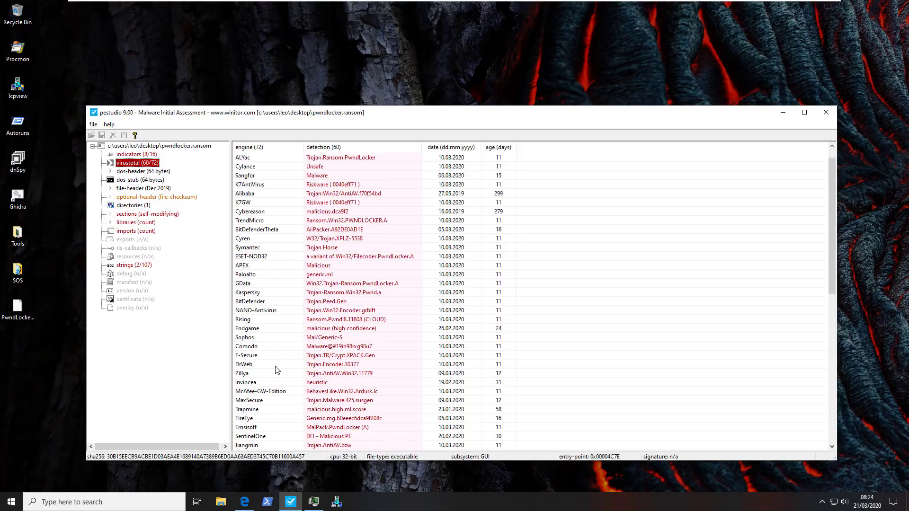
Step: Examine the strings extracted from the pwndlocker.ransom sample, through to the end of the list
{"action": "left_click", "coordinate": [142, 265]}
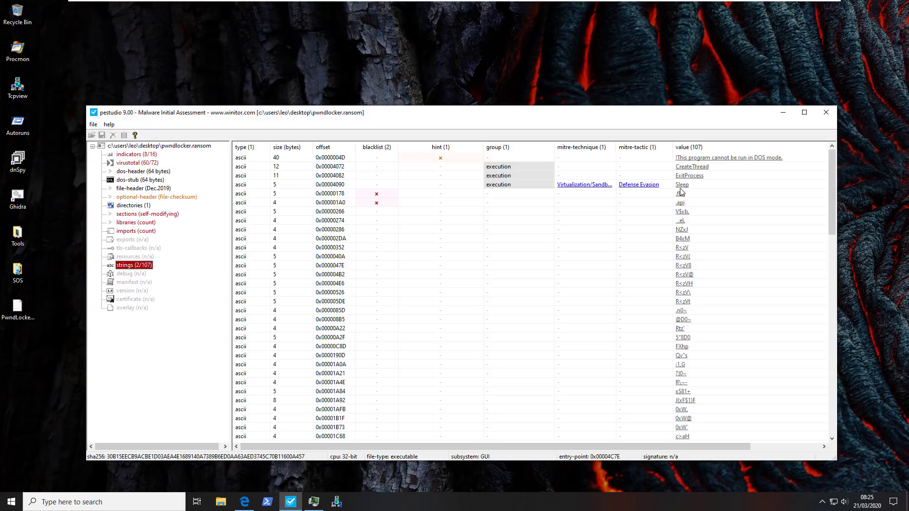
{"action": "scroll", "coordinate": [689, 255], "scroll_direction": "down", "scroll_amount": 8}
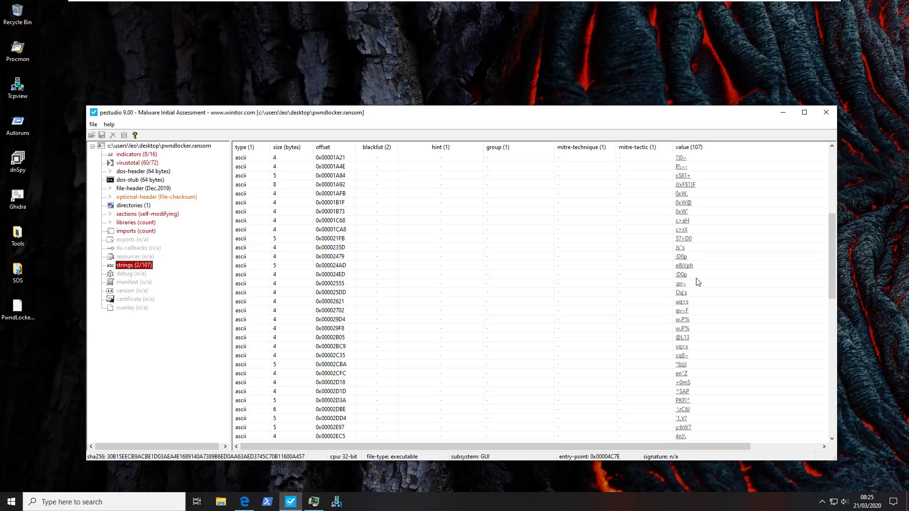
{"action": "scroll", "coordinate": [697, 282], "scroll_direction": "down", "scroll_amount": 10}
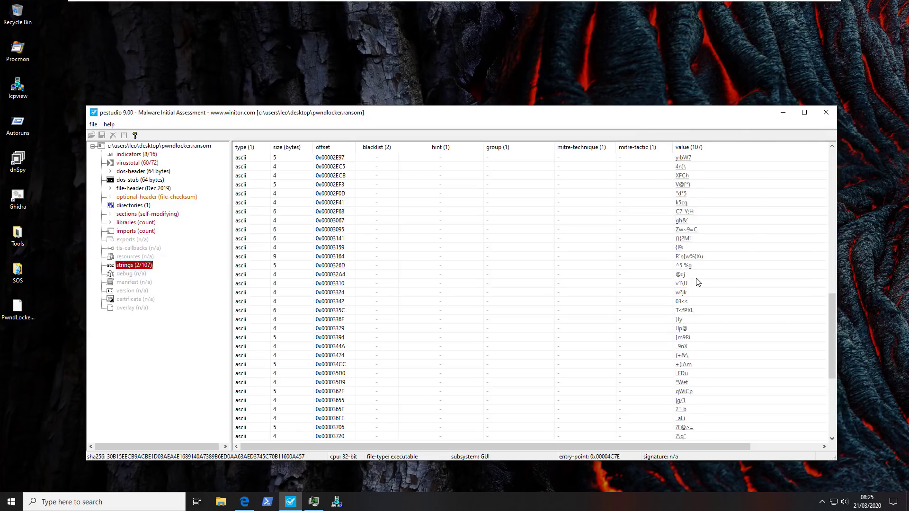
{"action": "scroll", "coordinate": [698, 282], "scroll_direction": "down", "scroll_amount": 7}
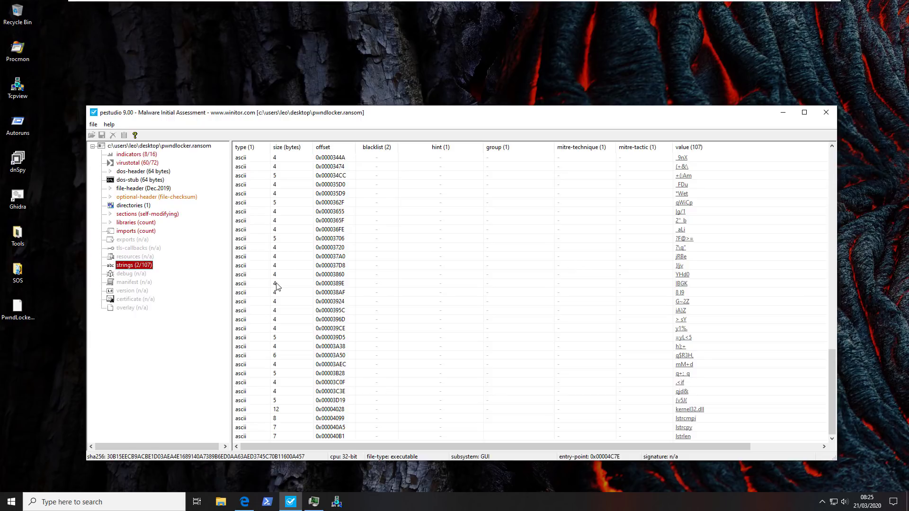
Step: Review the sample's sections, libraries, imports and indicators, and minimize pestudio
{"action": "left_click", "coordinate": [169, 215]}
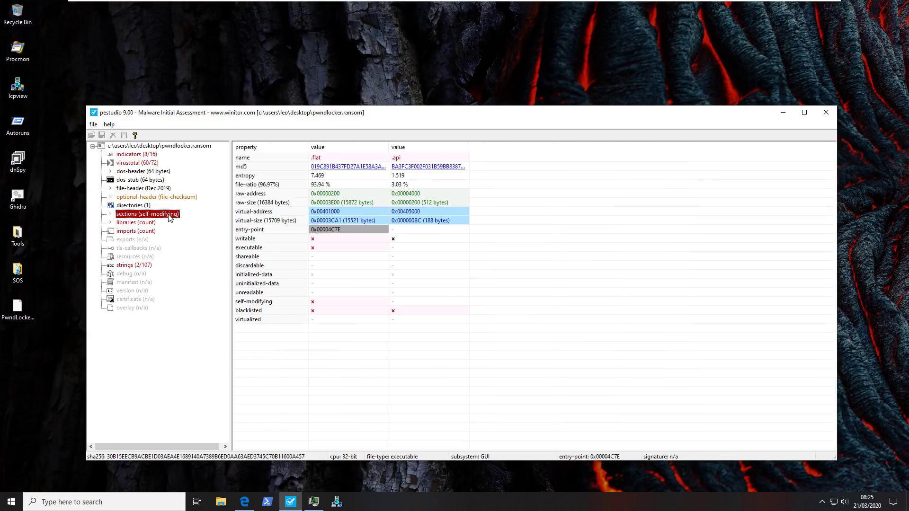
{"action": "left_click", "coordinate": [152, 223]}
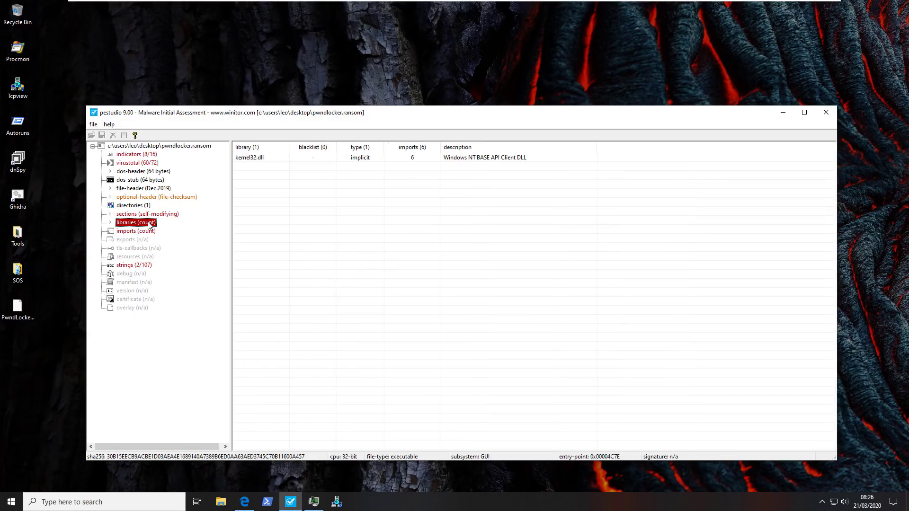
{"action": "left_click", "coordinate": [149, 232]}
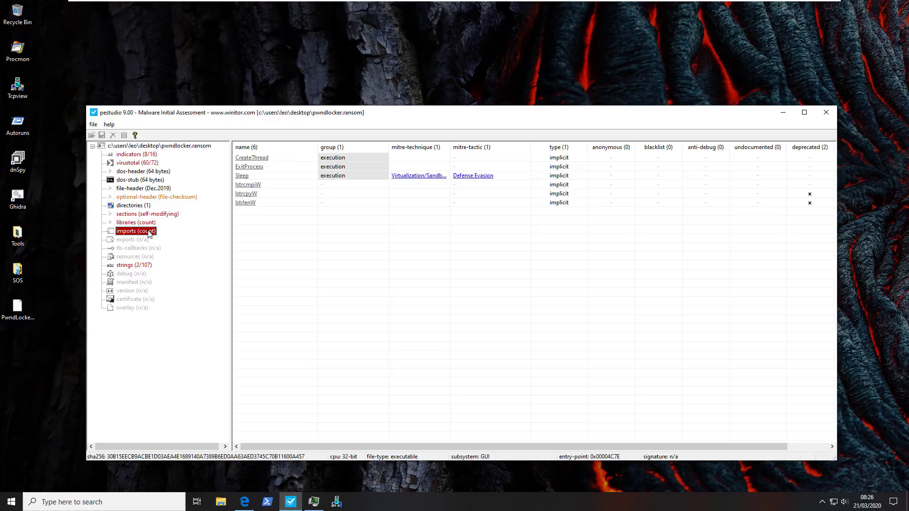
{"action": "left_click", "coordinate": [137, 154]}
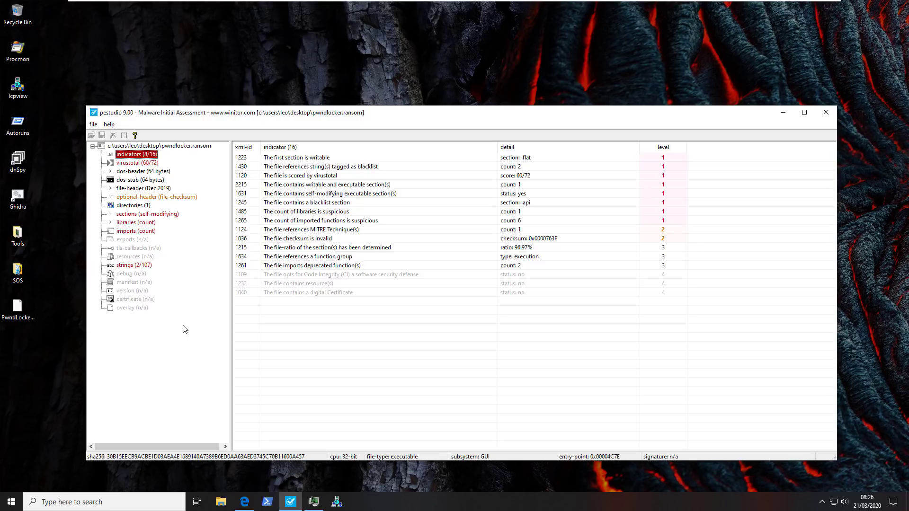
{"action": "left_click", "coordinate": [783, 113]}
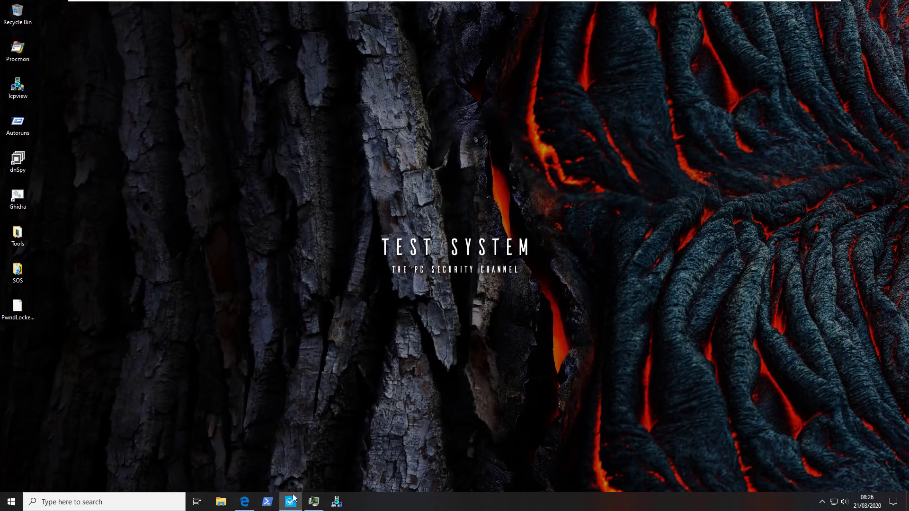
Step: Bring up Process Hacker and rename the desktop sample PwndLocker.ransom to PwndLocker.exe, accepting the extension change
{"action": "left_click", "coordinate": [313, 502]}
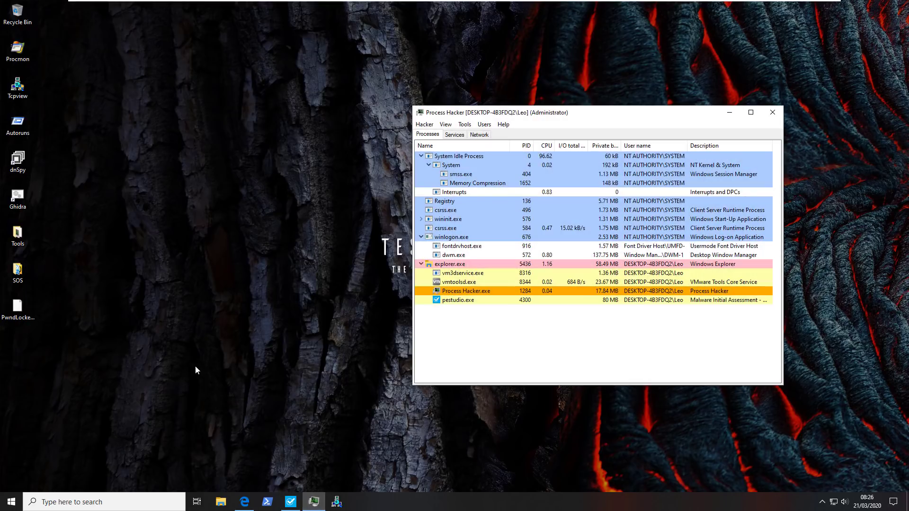
{"action": "left_click", "coordinate": [20, 313]}
{"action": "left_click", "coordinate": [27, 325]}
{"action": "left_click_drag", "start_coordinate": [28, 325], "coordinate": [35, 318]}
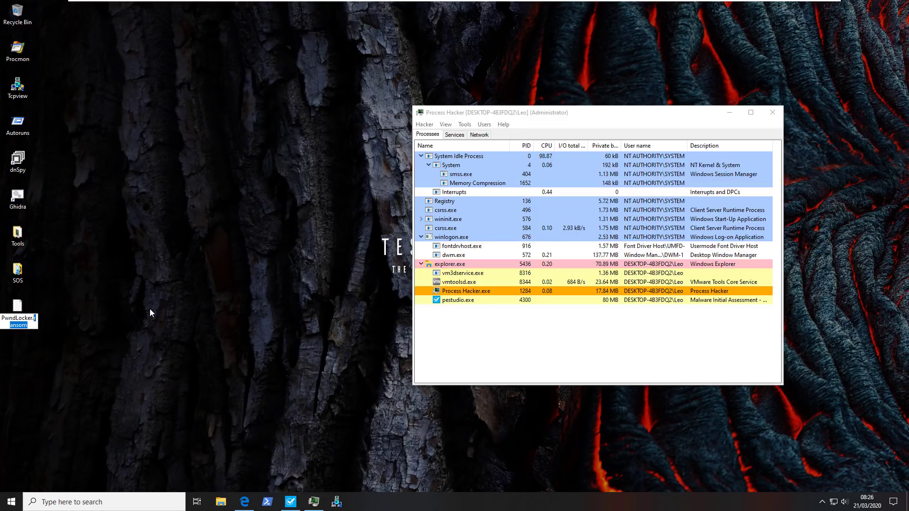
{"action": "type", "text": "exe"}
{"action": "key", "text": "Return"}
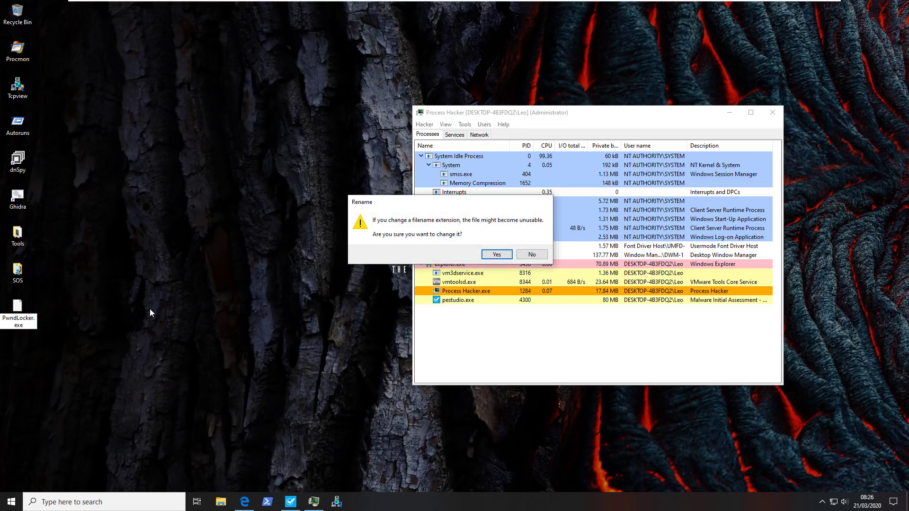
{"action": "key", "text": "Return"}
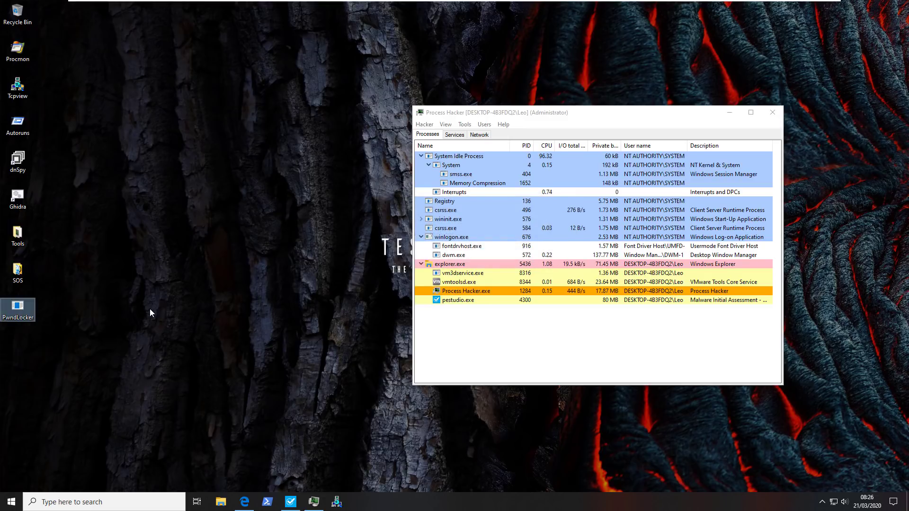
Step: Run PwndLocker.exe and move the Process Hacker window aside to uncover the middle of the desktop
{"action": "key", "text": "Return"}
{"action": "left_click", "coordinate": [534, 116]}
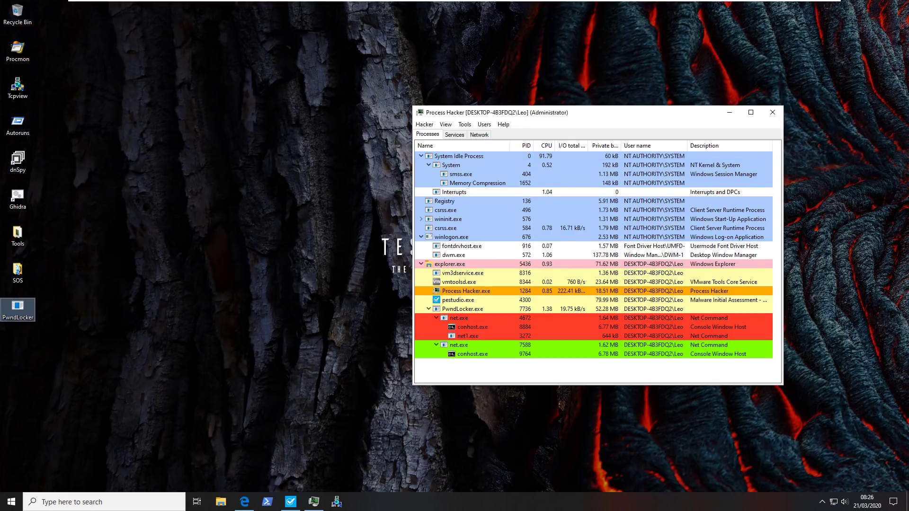
{"action": "left_click_drag", "start_coordinate": [534, 116], "coordinate": [655, 118]}
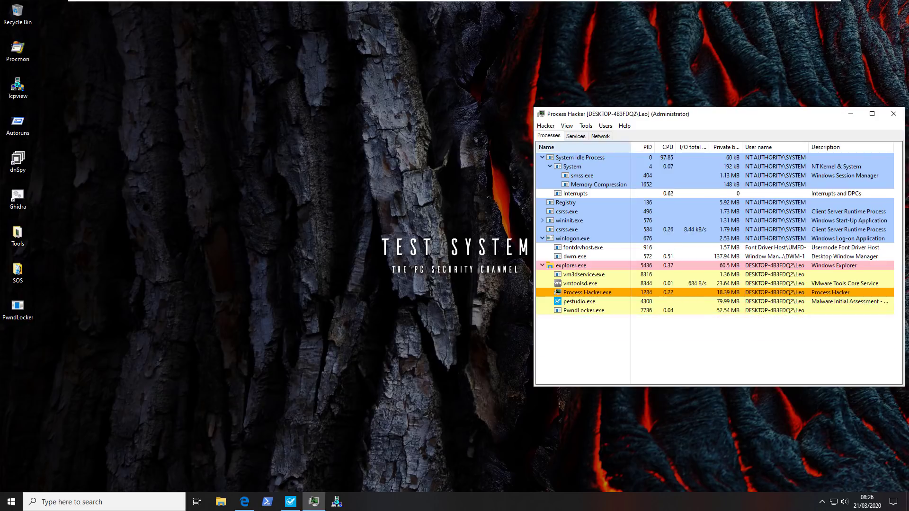
Step: Check the files in the Documents and Pictures folders in File Explorer, refreshing the Pictures view
{"action": "left_click", "coordinate": [221, 502]}
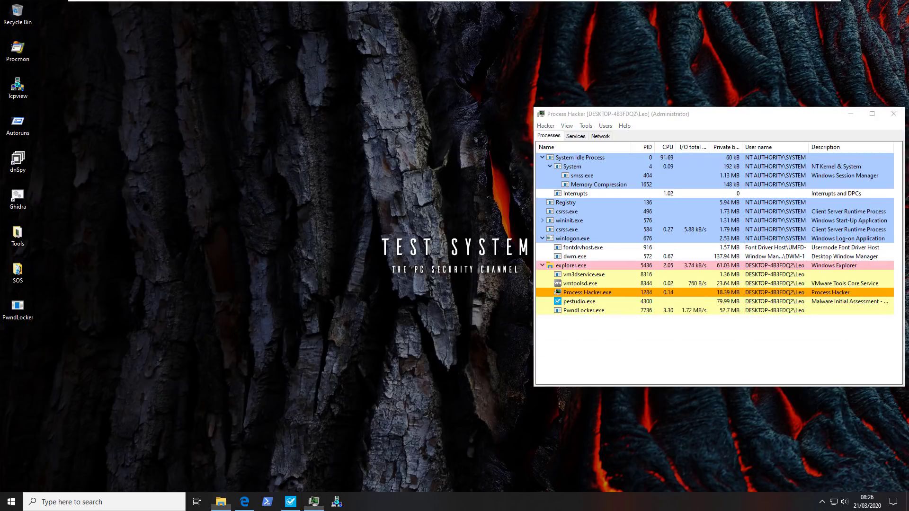
{"action": "left_click", "coordinate": [232, 192]}
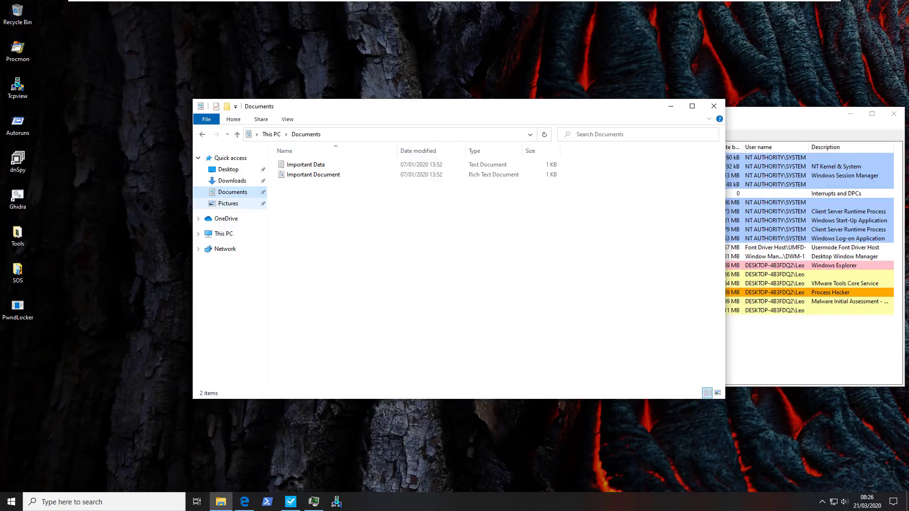
{"action": "left_click", "coordinate": [228, 203]}
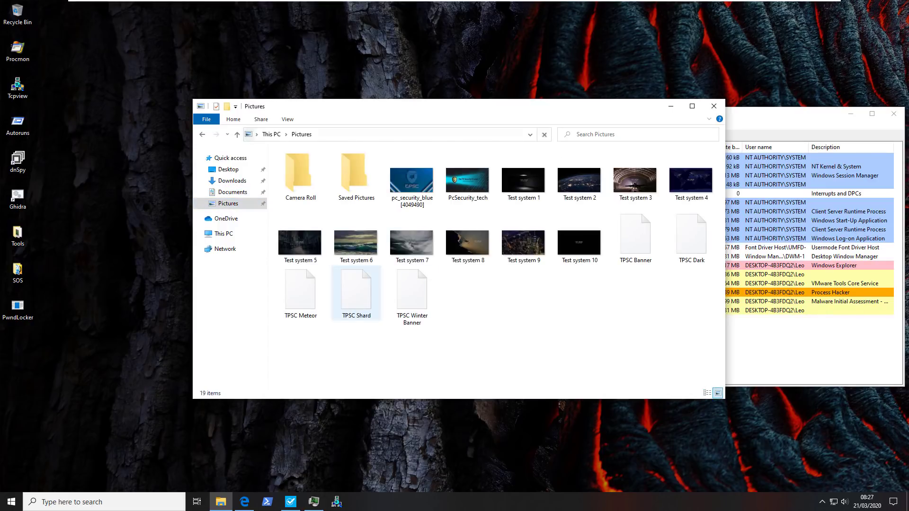
{"action": "right_click", "coordinate": [461, 286]}
{"action": "left_click", "coordinate": [485, 325]}
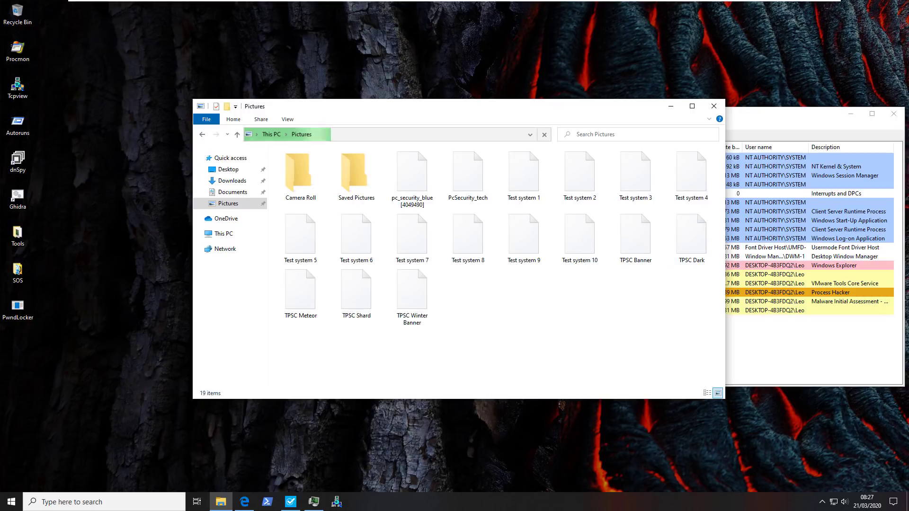
Step: Sort the Process Hacker process list by CPU usage
{"action": "left_click", "coordinate": [776, 336]}
{"action": "left_click", "coordinate": [667, 147]}
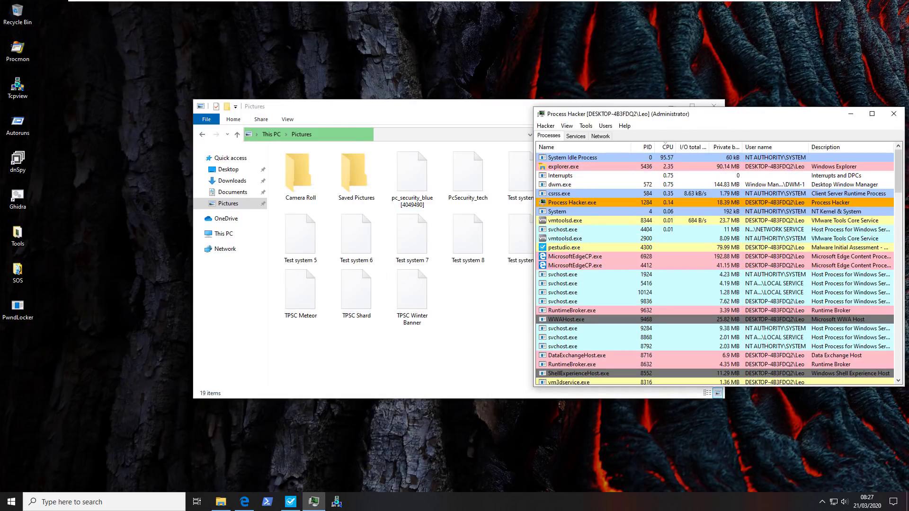
{"action": "right_click", "coordinate": [387, 502]}
{"action": "left_click", "coordinate": [421, 452]}
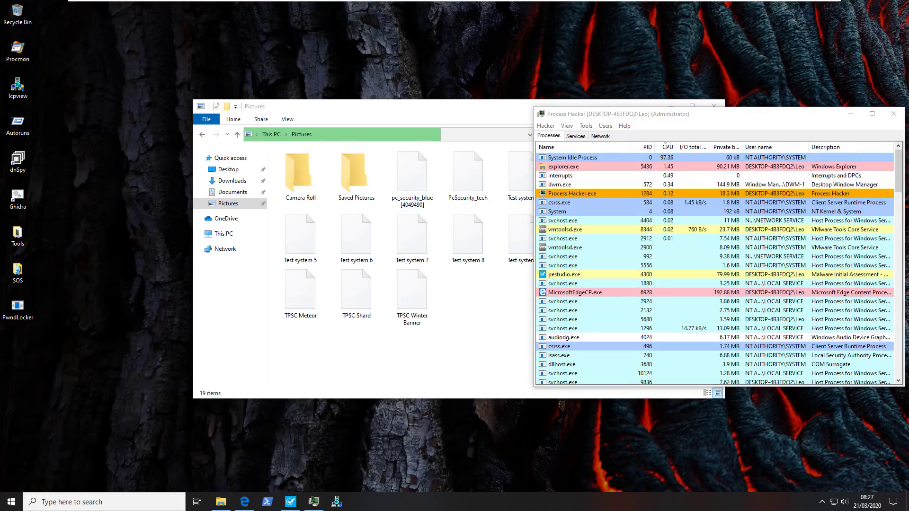
Step: Open H0w_T0_Rec0very_Files.txt from Test System 2 Wallpapers in the D: drive's Shared folder and read the ransom note
{"action": "left_click", "coordinate": [223, 233]}
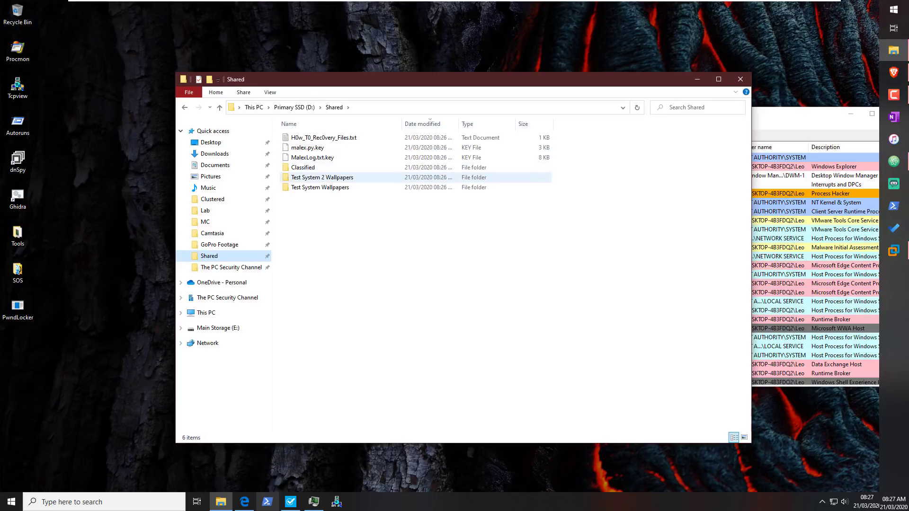
{"action": "double_click", "coordinate": [322, 177]}
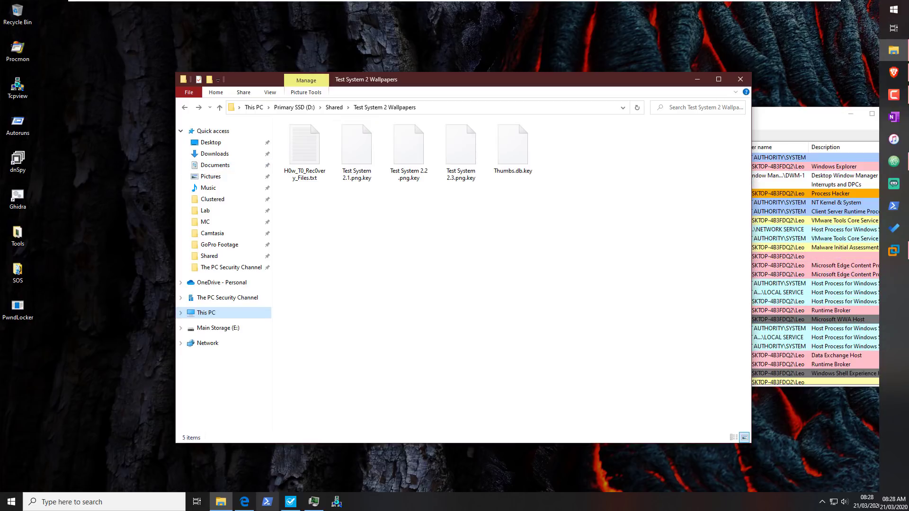
{"action": "left_click", "coordinate": [305, 151]}
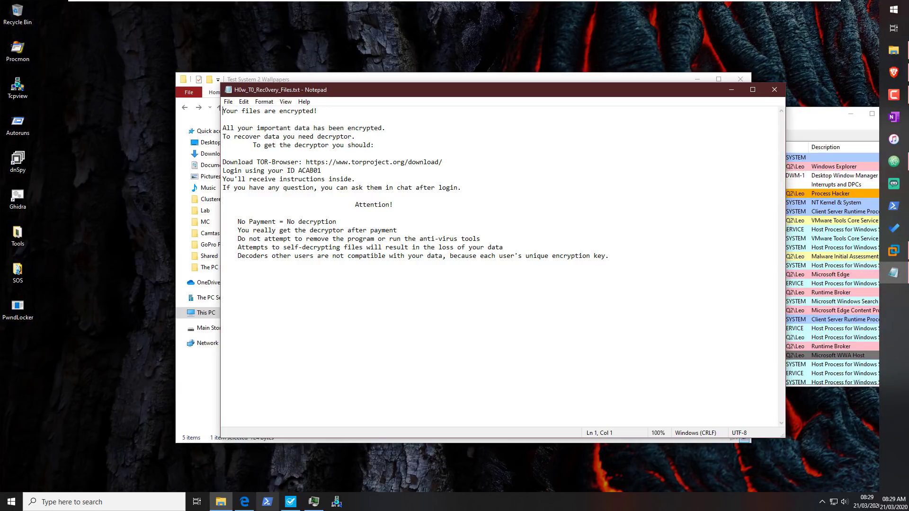
{"action": "left_click_drag", "start_coordinate": [302, 162], "coordinate": [223, 153]}
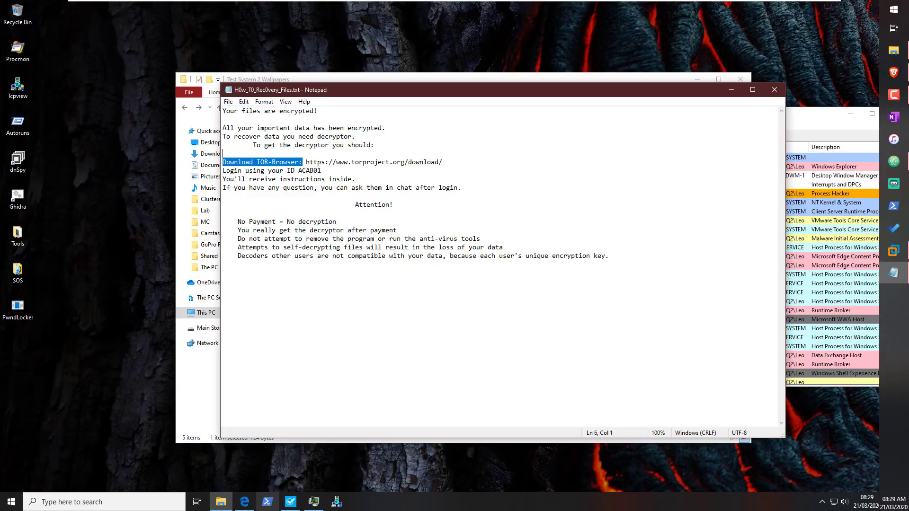
{"action": "left_click", "coordinate": [331, 179]}
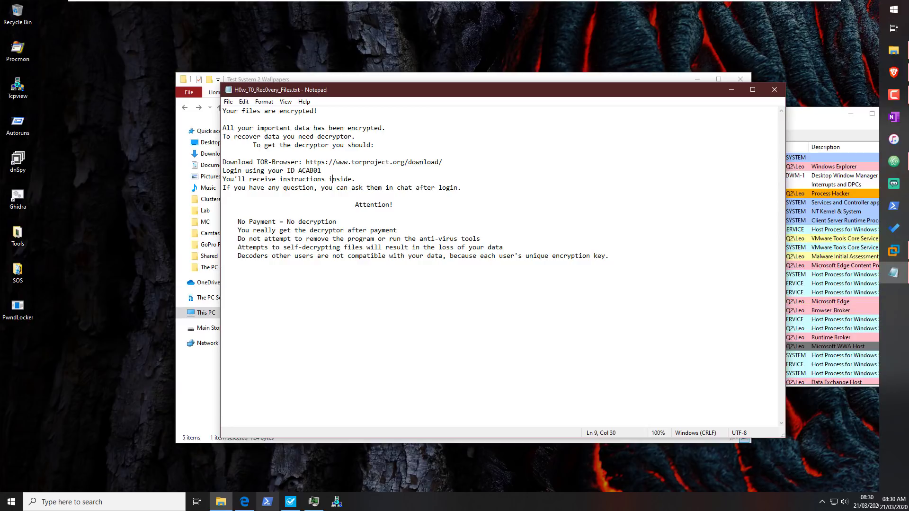
{"action": "left_click_drag", "start_coordinate": [344, 256], "coordinate": [595, 256]}
{"action": "left_click", "coordinate": [605, 256]}
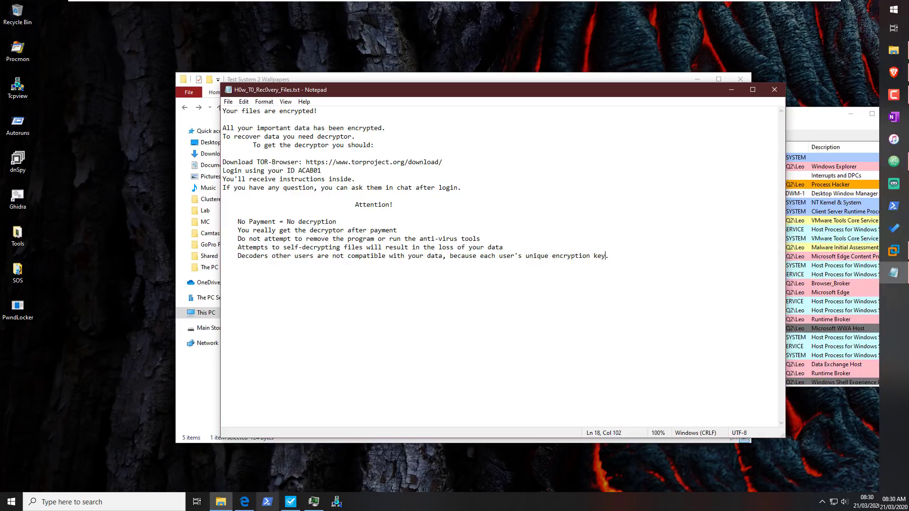
Step: Erase all the text in the ransom note, save the emptied file and close Notepad
{"action": "key", "text": "shift+Up"}
{"action": "key", "text": "shift+Up"}
{"action": "key", "text": "shift+Up"}
{"action": "key", "text": "shift+Up"}
{"action": "key", "text": "shift+Up"}
{"action": "key", "text": "shift+Up"}
{"action": "key", "text": "shift+Up"}
{"action": "key", "text": "shift+Up"}
{"action": "key", "text": "shift+Up"}
{"action": "key", "text": "shift+Up"}
{"action": "key", "text": "shift+Up"}
{"action": "key", "text": "shift+Up"}
{"action": "key", "text": "shift+Up"}
{"action": "key", "text": "shift+Up"}
{"action": "key", "text": "shift+Up"}
{"action": "key", "text": "shift+Up"}
{"action": "key", "text": "shift+Up"}
{"action": "key", "text": "shift+Up"}
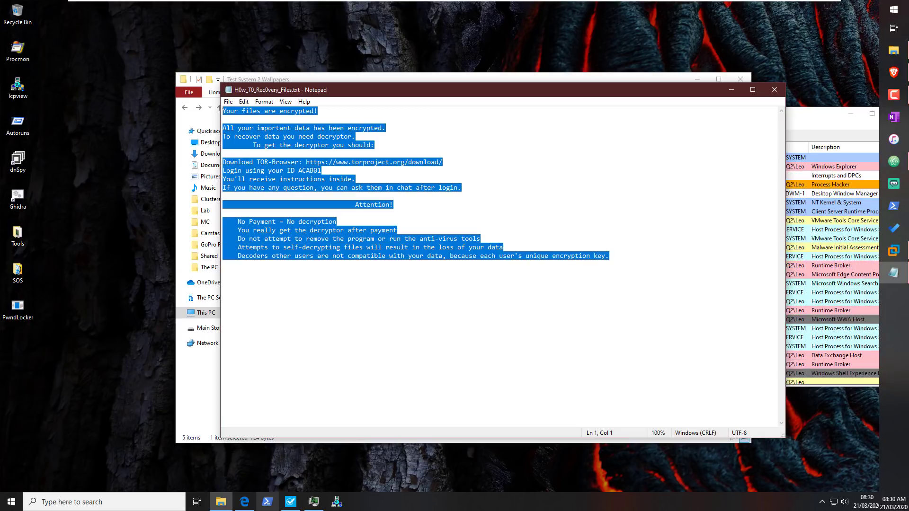
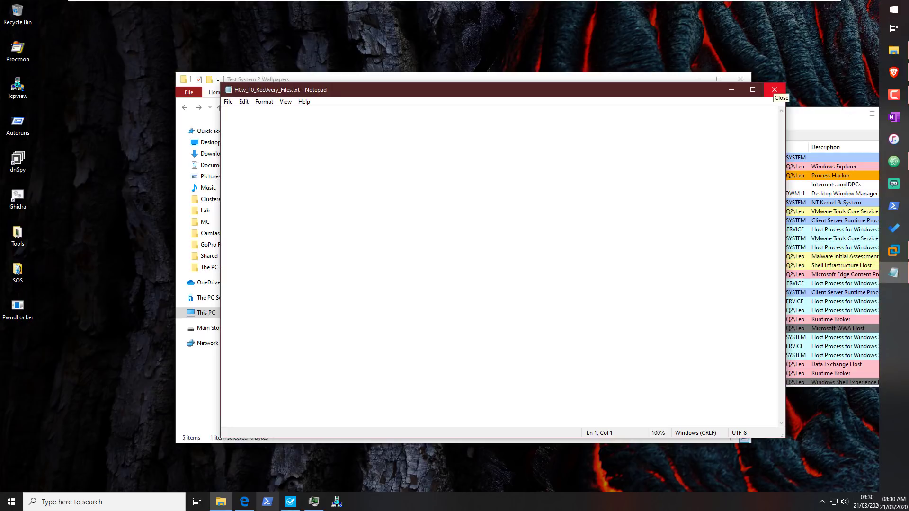
{"action": "left_click", "coordinate": [775, 89]}
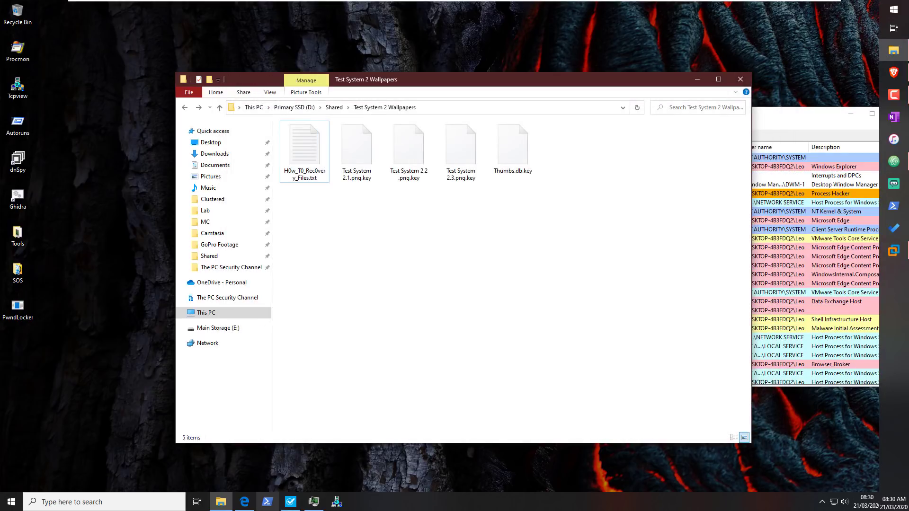
Step: Read the Important Data text file in the test system's Documents folder and display the Pictures folder
{"action": "key", "text": "alt+Up"}
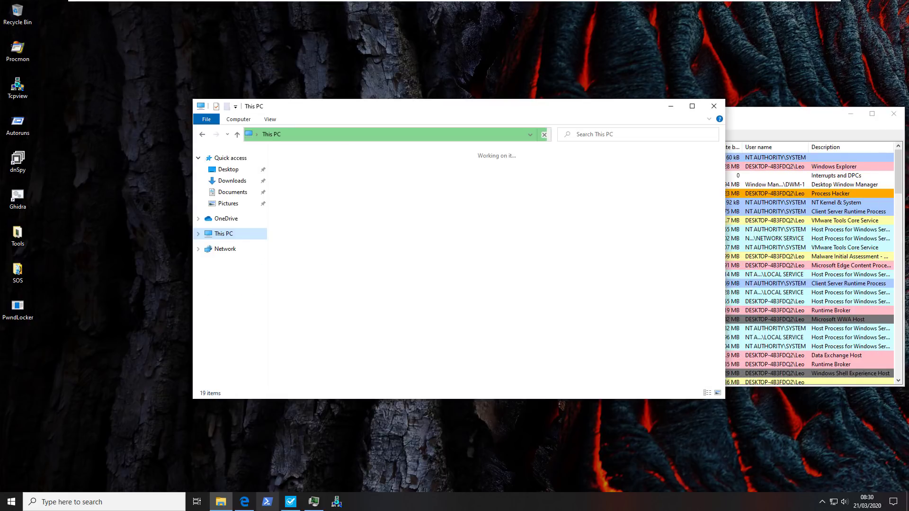
{"action": "left_click", "coordinate": [233, 193]}
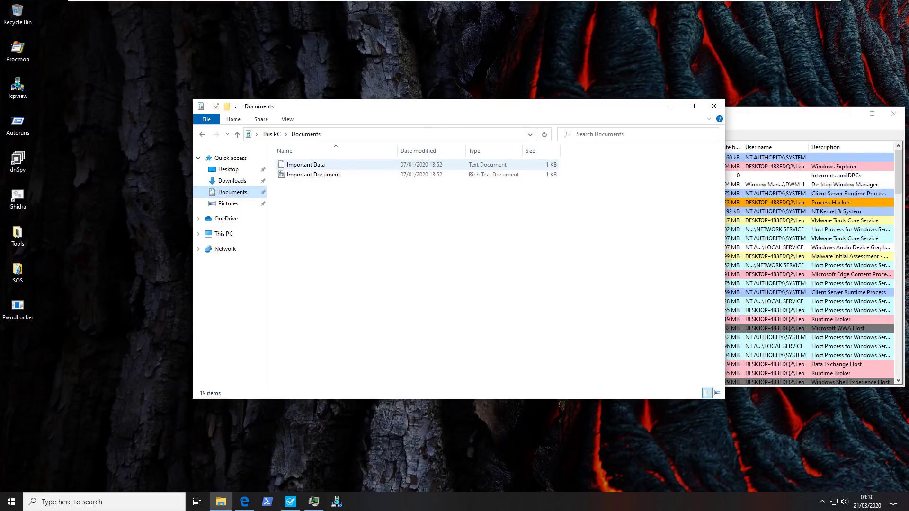
{"action": "double_click", "coordinate": [306, 164]}
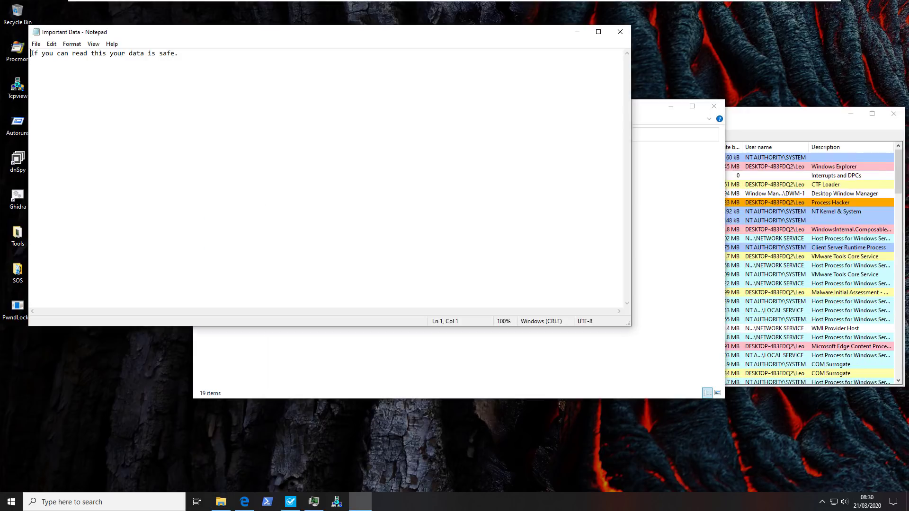
{"action": "left_click", "coordinate": [341, 357]}
{"action": "left_click", "coordinate": [228, 203]}
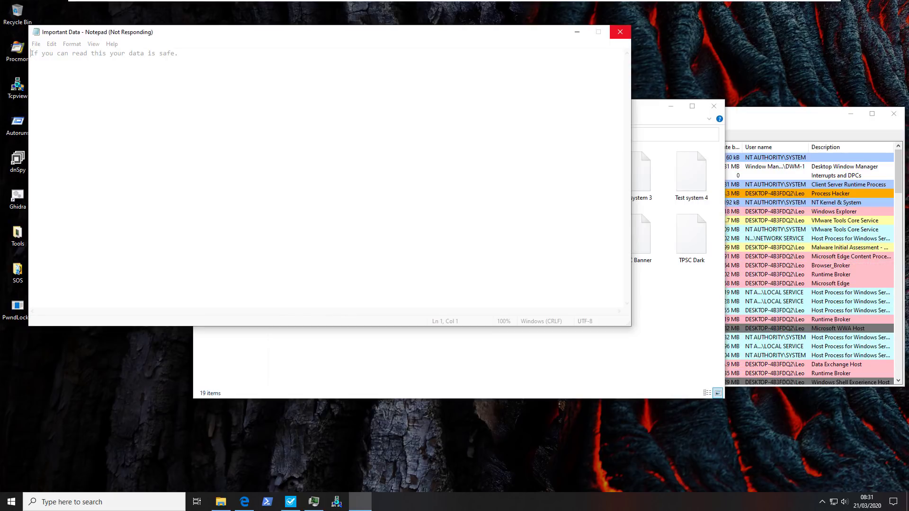
Step: Bring the Process Hacker process list to the front and launch Task Manager to deal with the hung Notepad window
{"action": "left_click", "coordinate": [786, 114]}
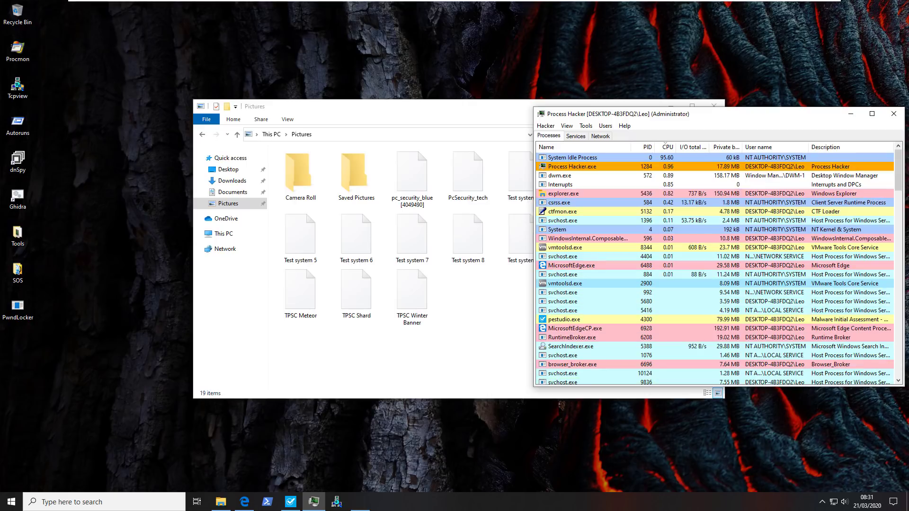
{"action": "right_click", "coordinate": [419, 502]}
{"action": "key", "text": "Escape"}
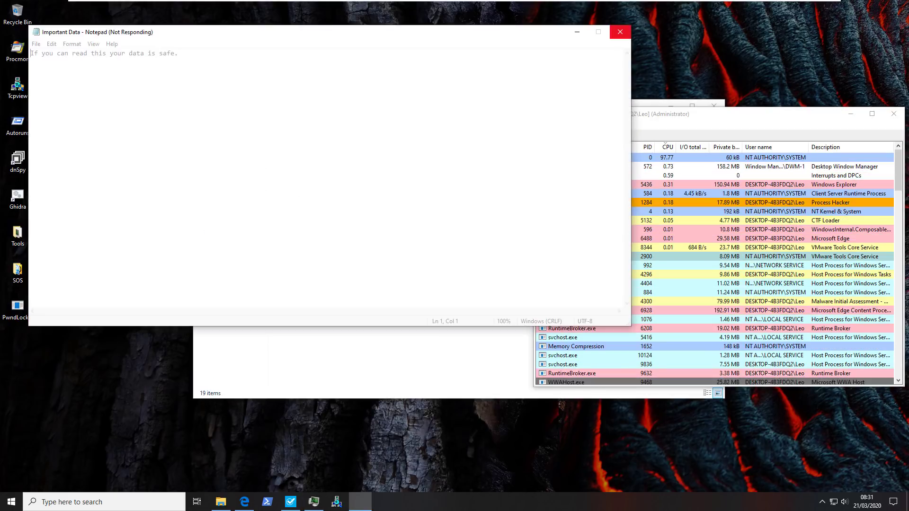
{"action": "right_click", "coordinate": [393, 502]}
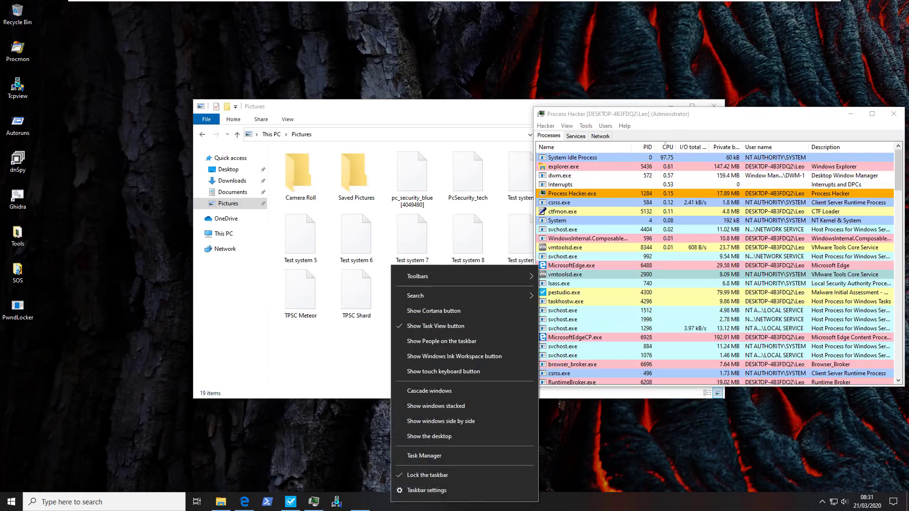
{"action": "left_click", "coordinate": [424, 456]}
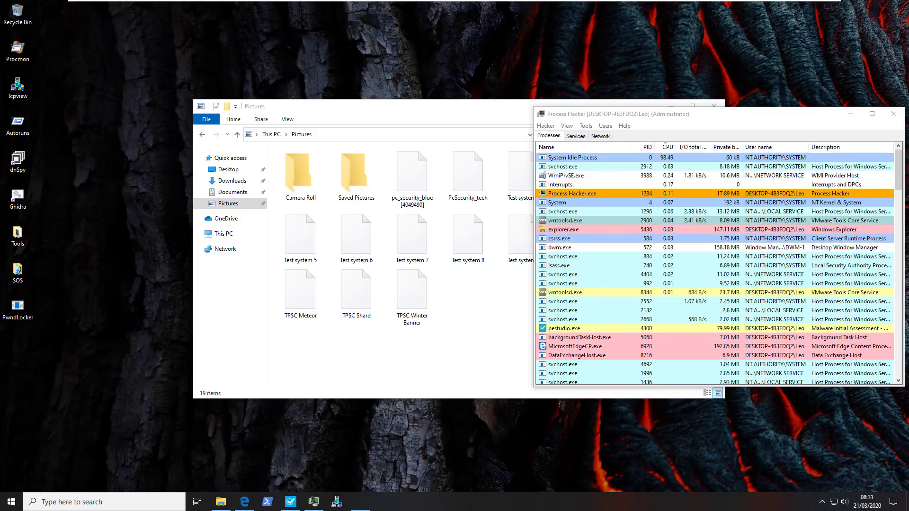
Step: Recheck the files in the Pictures and Documents folders and close File Explorer
{"action": "left_click", "coordinate": [221, 501]}
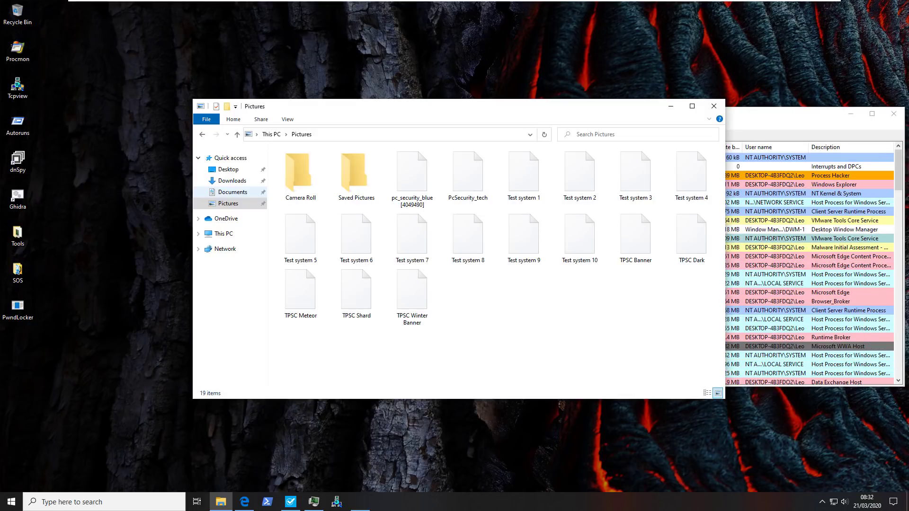
{"action": "left_click", "coordinate": [232, 192]}
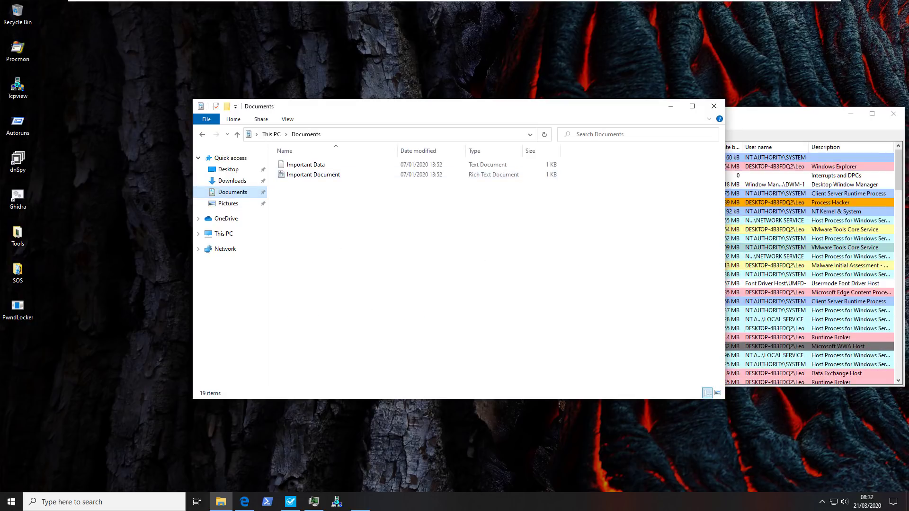
{"action": "left_click", "coordinate": [713, 106]}
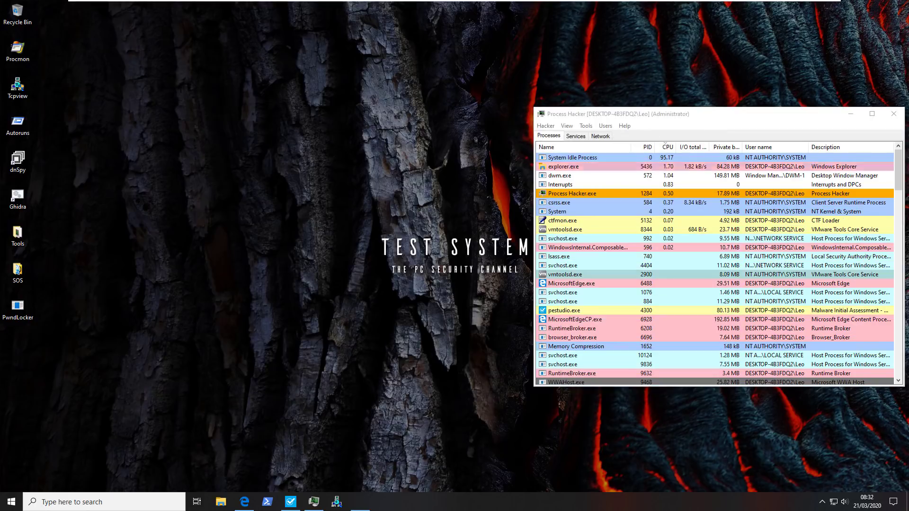
Step: Close Process Hacker and revert the Windows 10 x64 virtual machine to its snapshot
{"action": "left_click_drag", "start_coordinate": [647, 118], "coordinate": [154, 125]}
{"action": "key", "text": "alt+F4"}
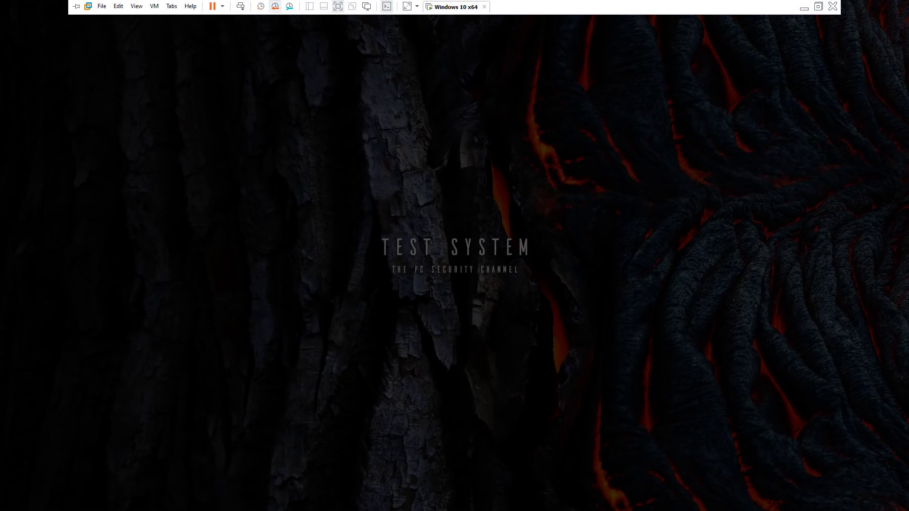
{"action": "left_click", "coordinate": [275, 6]}
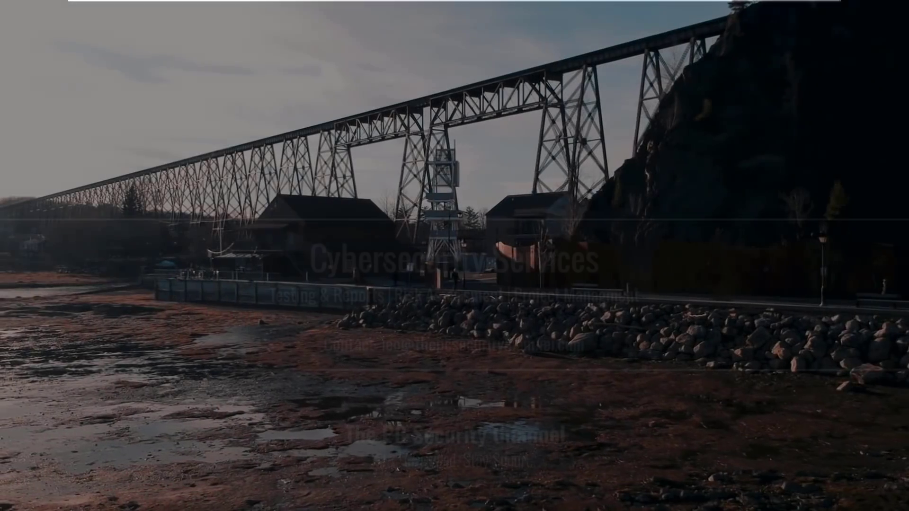